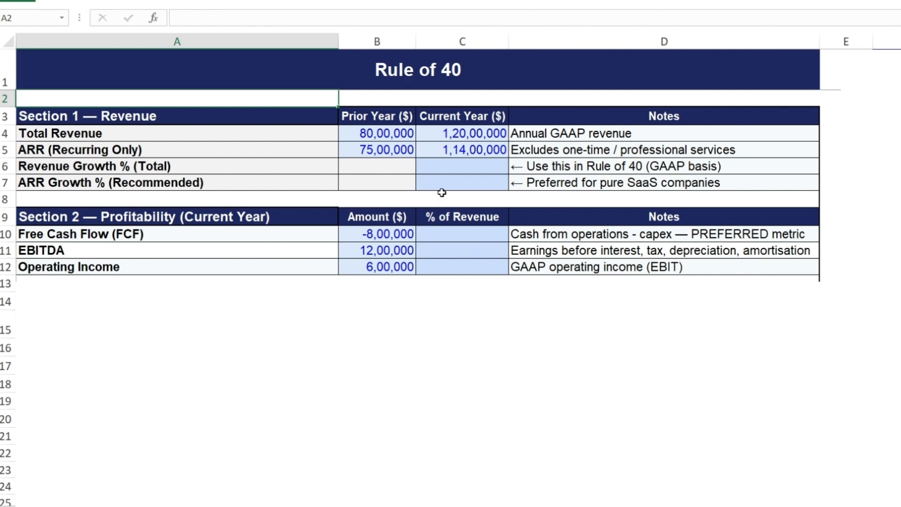
Calculate total revenue growth in C6 with the formula =C4/B4-1.
click(455, 163)
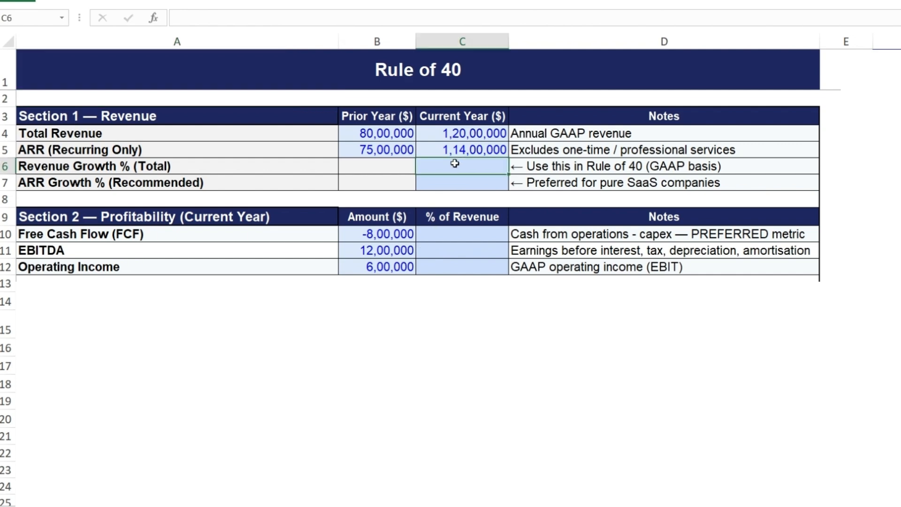
text(=)
click(472, 127)
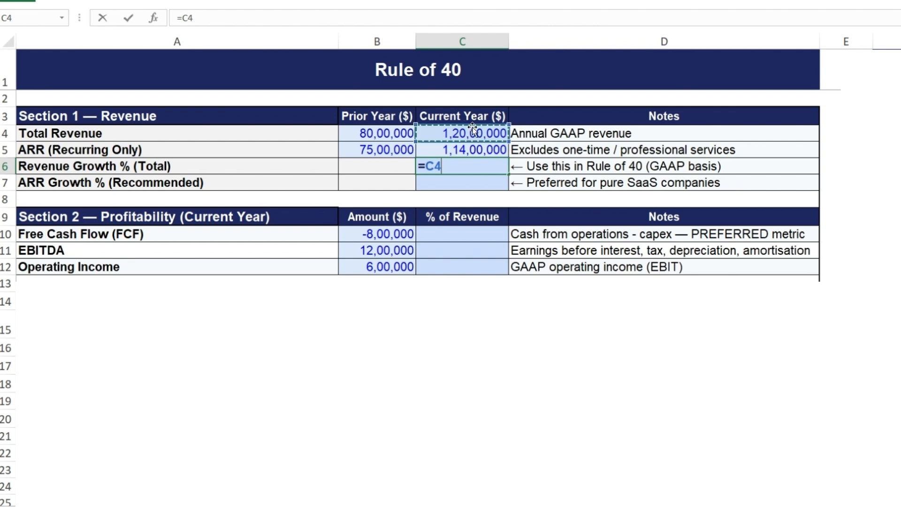
text(/)
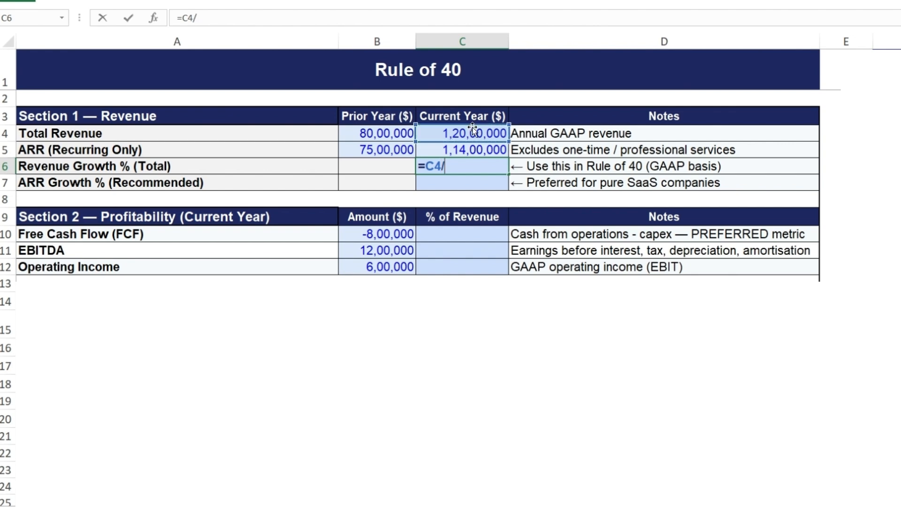
click(389, 134)
text(-)
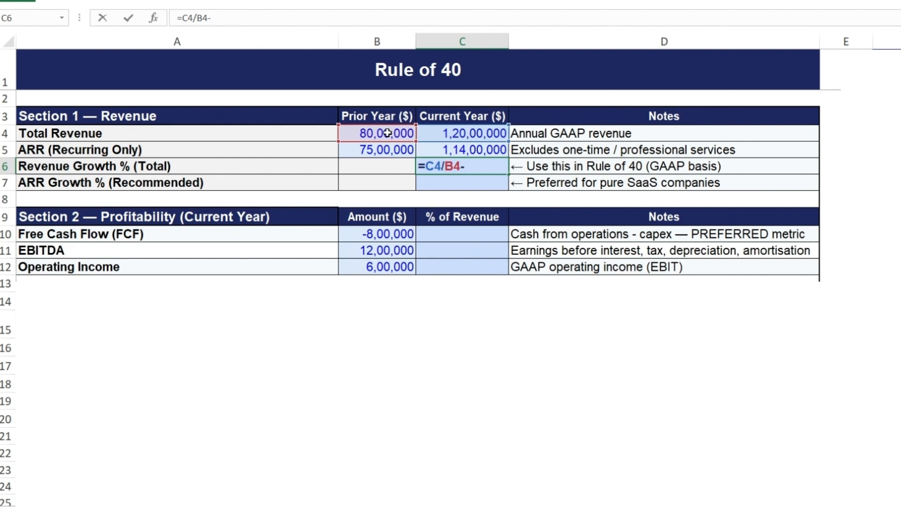
text(1)
key(Return)
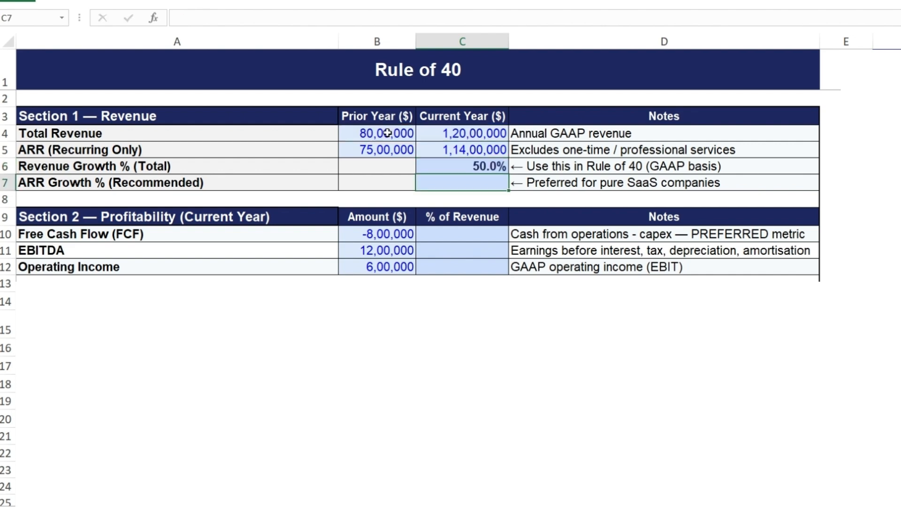
Calculate ARR growth in C7 with the formula =C5/B5-1.
text(=)
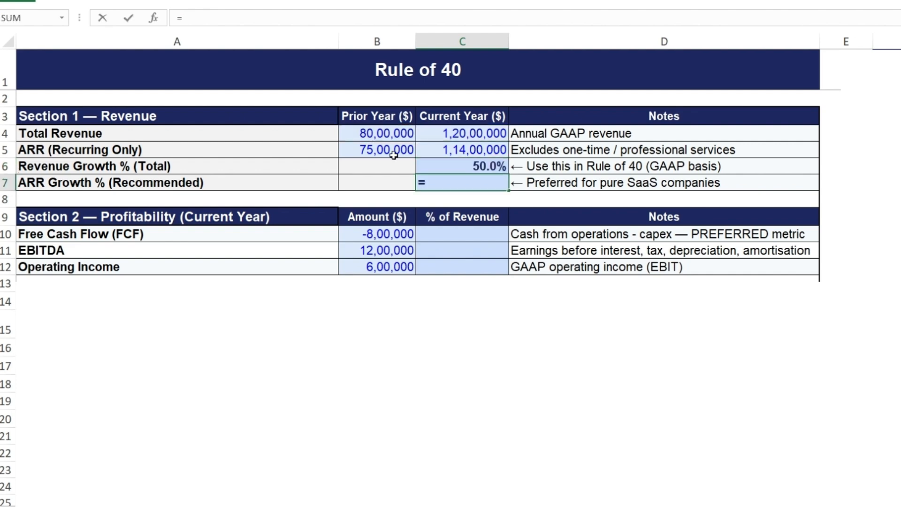
click(455, 149)
text(/)
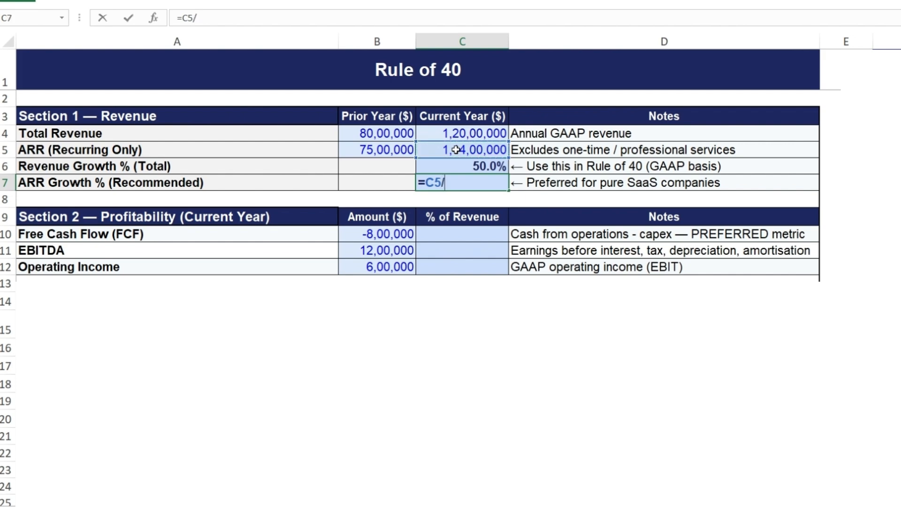
click(365, 148)
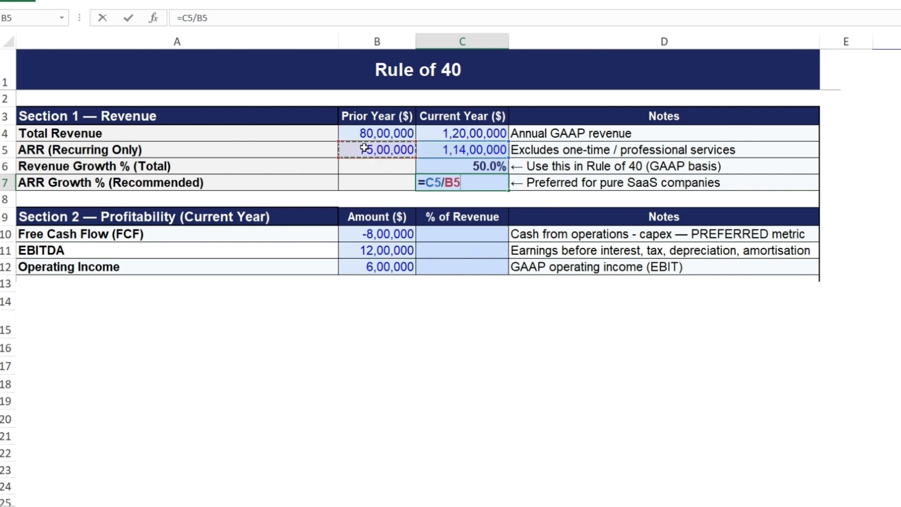
text(-1)
key(Return)
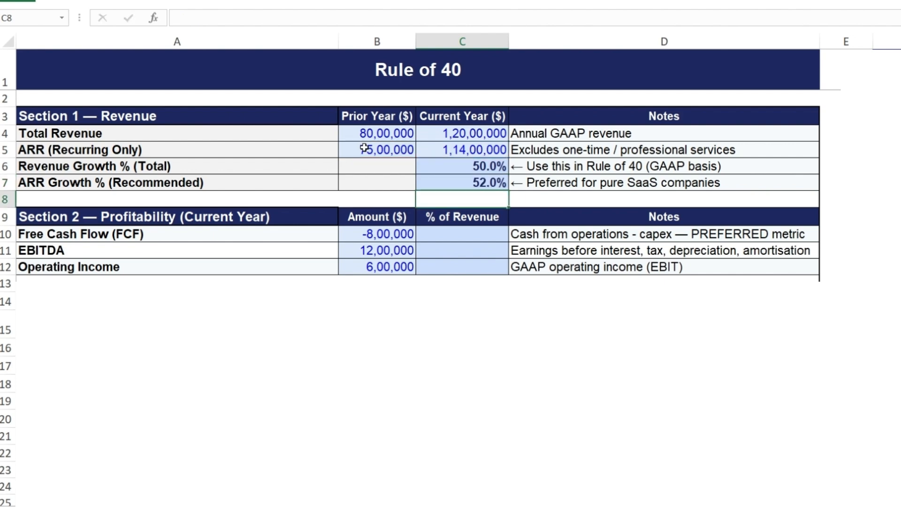
click(439, 230)
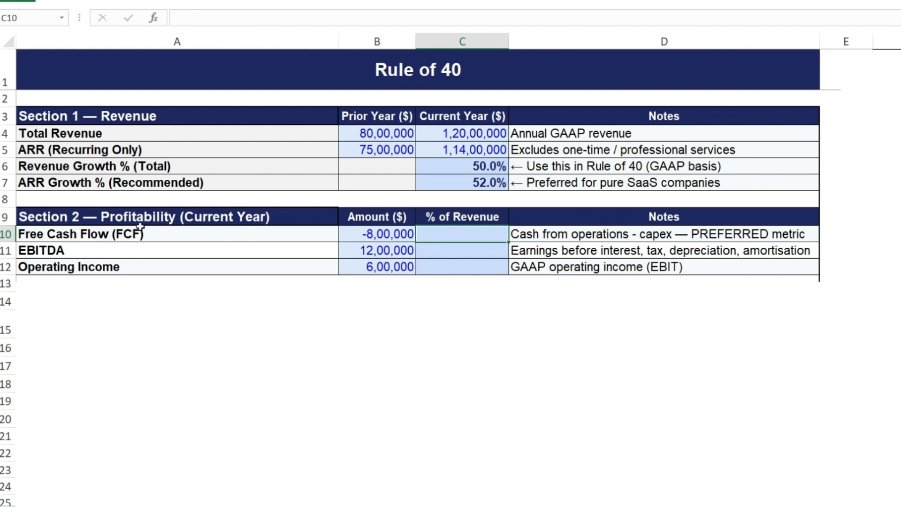
drag(198, 234, 199, 267)
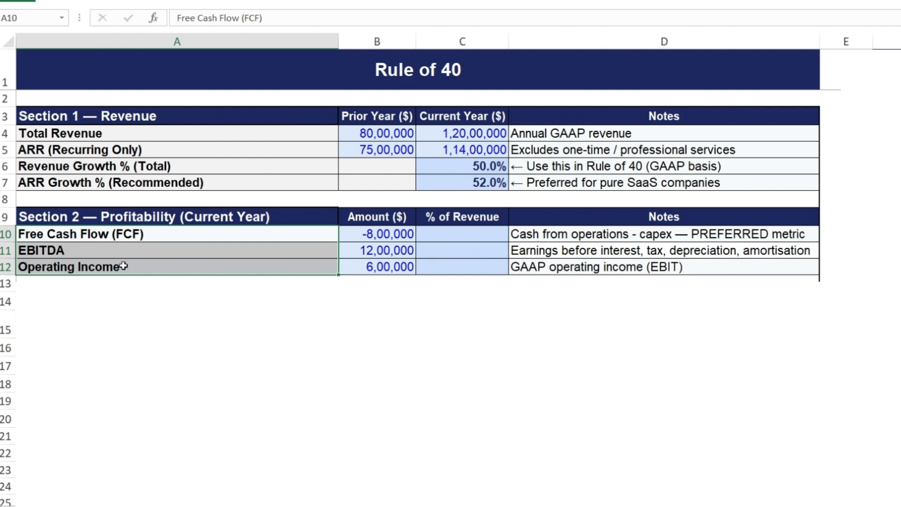
click(463, 234)
text(=B10/$C$4)
key(ctrl+Return)
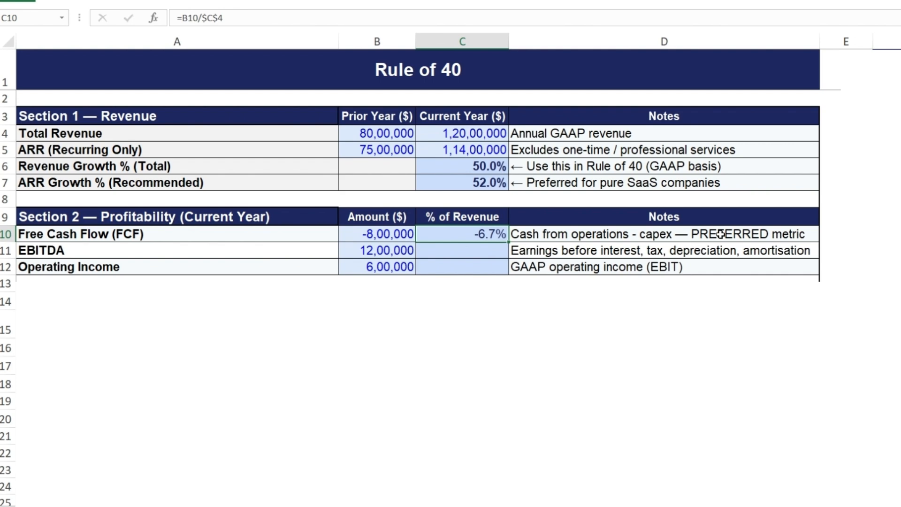
key(Delete)
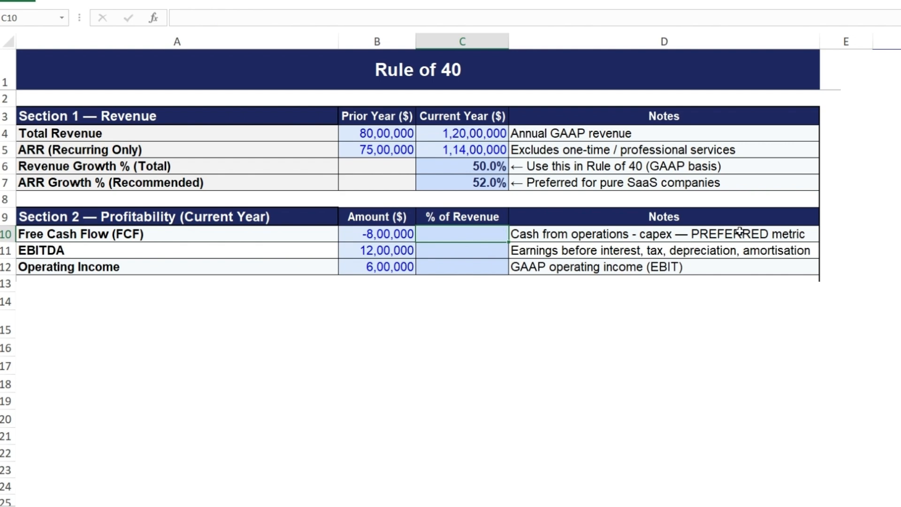
Calculate Free Cash Flow as a share of current-year revenue in C10 with the formula =B10/C4.
text(=)
click(367, 231)
text(/)
click(475, 134)
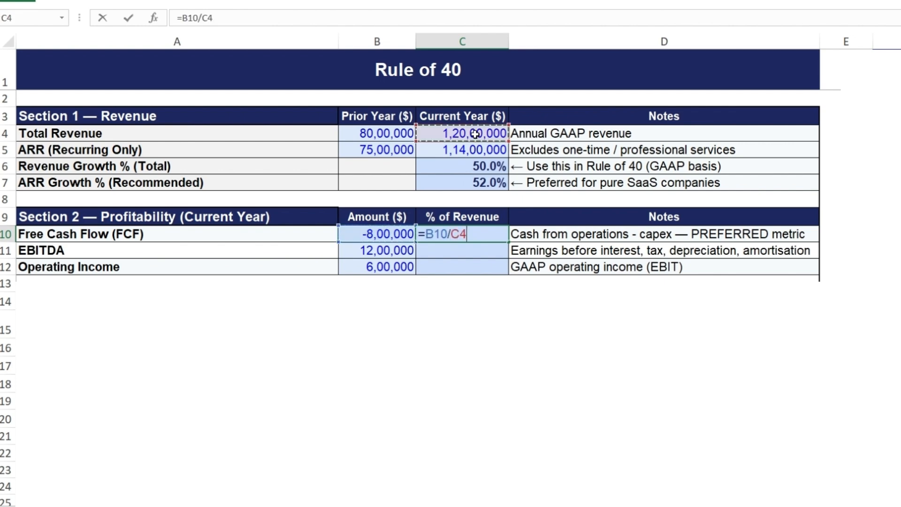
key(Return)
key(Up)
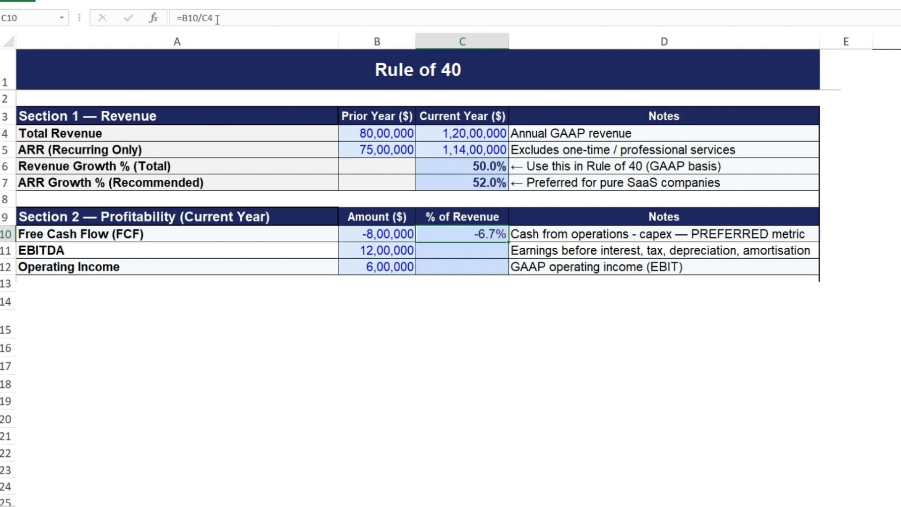
Make the revenue reference in C10 absolute as $C$4 and fill the formula down through C12.
drag(218, 19, 199, 19)
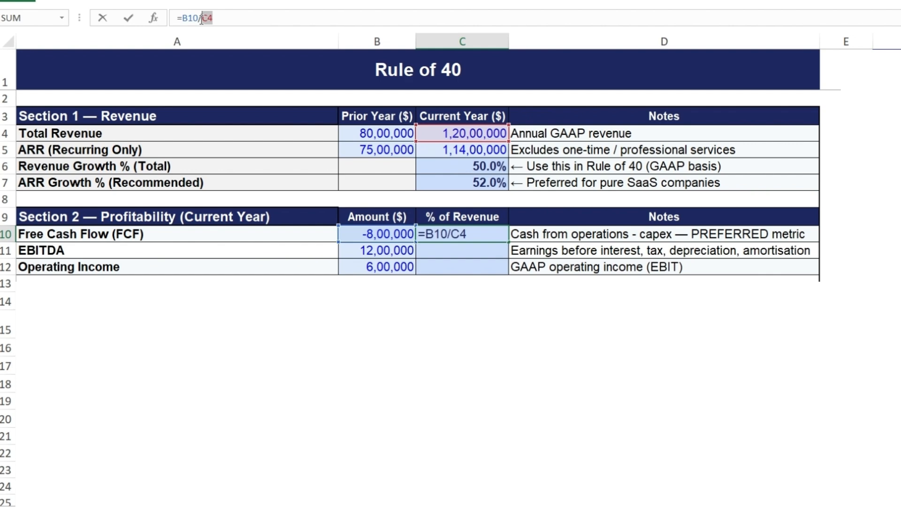
key(Return)
key(Up)
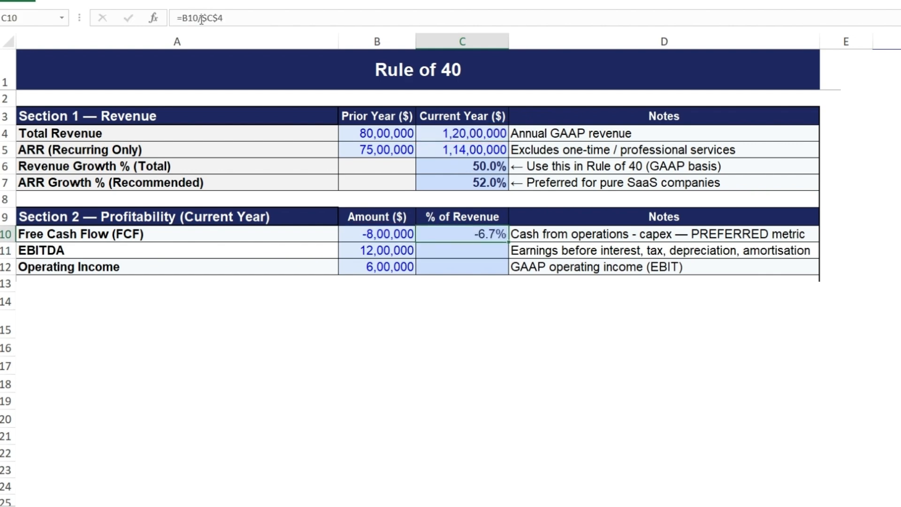
key(shift+Down)
key(shift+Down)
key(ctrl+d)
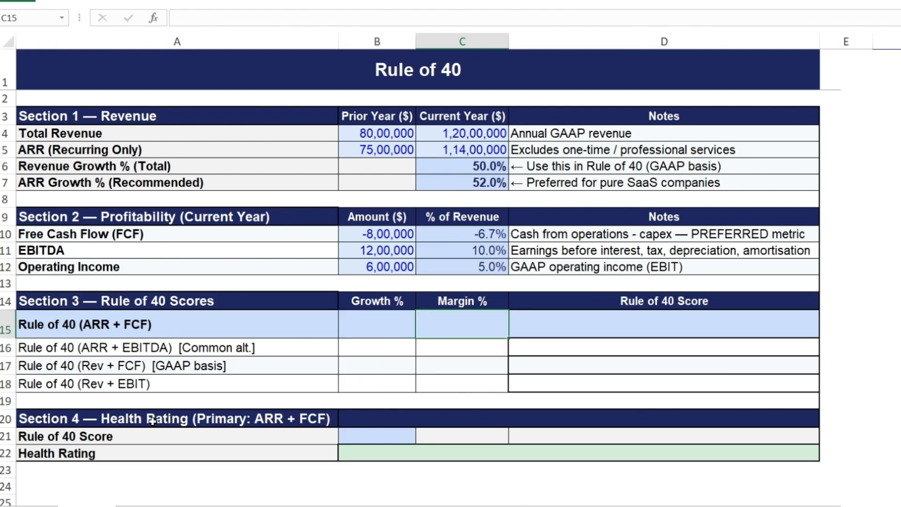
Link the Growth % of both ARR-based scores, B15 and B16, to ARR growth in C7.
click(357, 324)
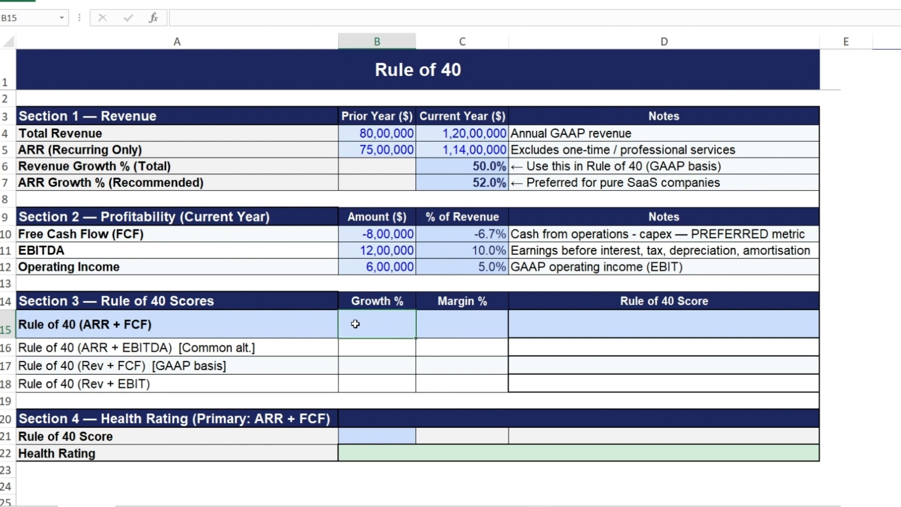
text(=)
click(456, 183)
key(Return)
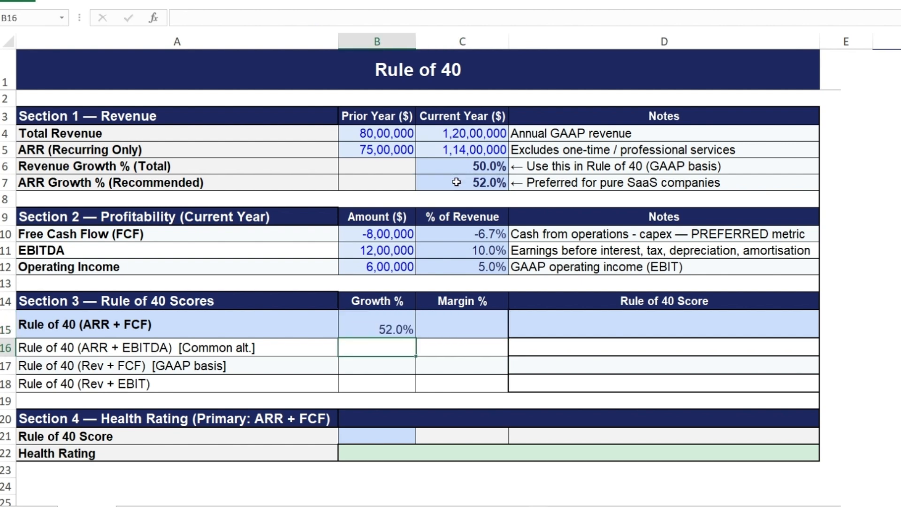
text(=)
click(457, 181)
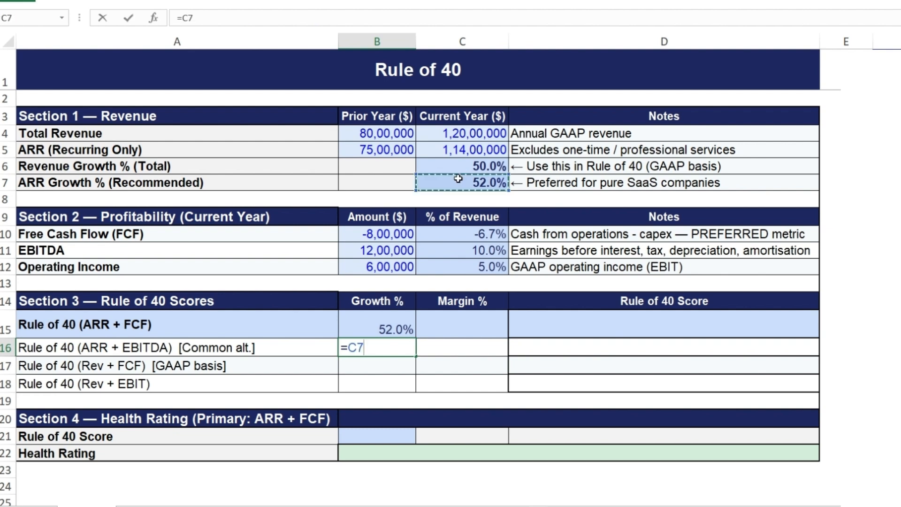
key(Return)
Link the Growth % of both revenue-based scores, B17 and B18, to total revenue growth in C6.
text(=)
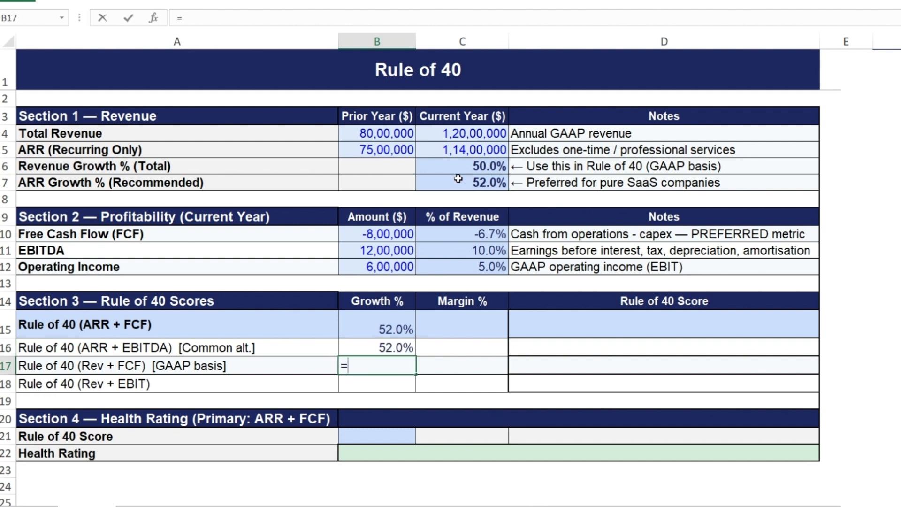
click(475, 166)
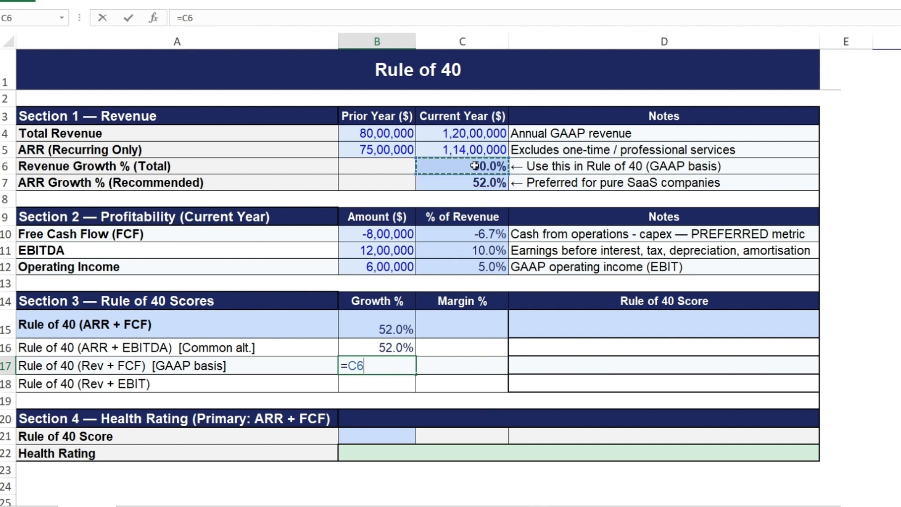
key(Return)
text(=)
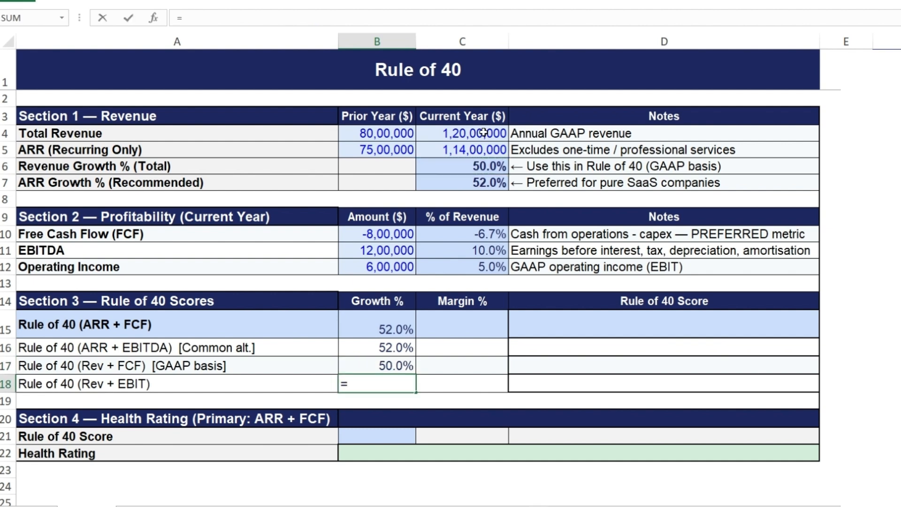
click(486, 166)
key(Return)
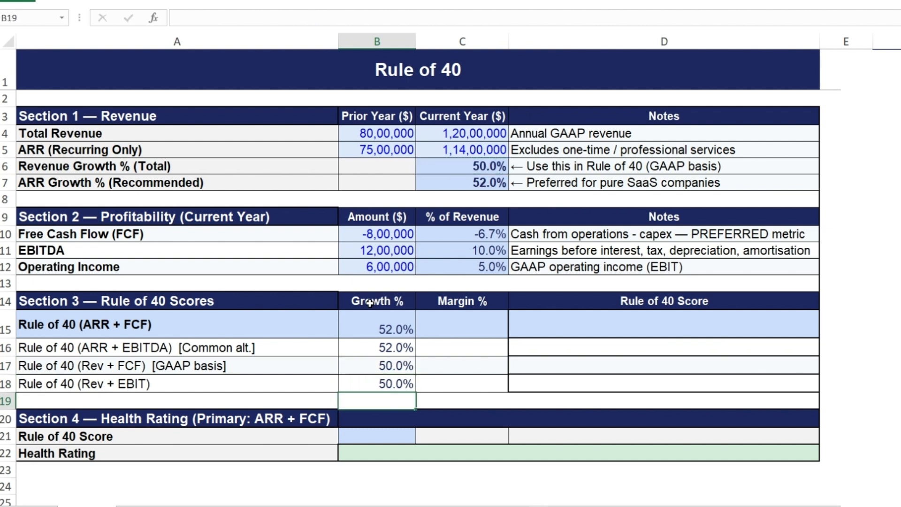
Link the Margin % of the ARR-based scores to Section 2: C15 to C10 for FCF and C16 to C11 for EBITDA.
click(456, 324)
text(=)
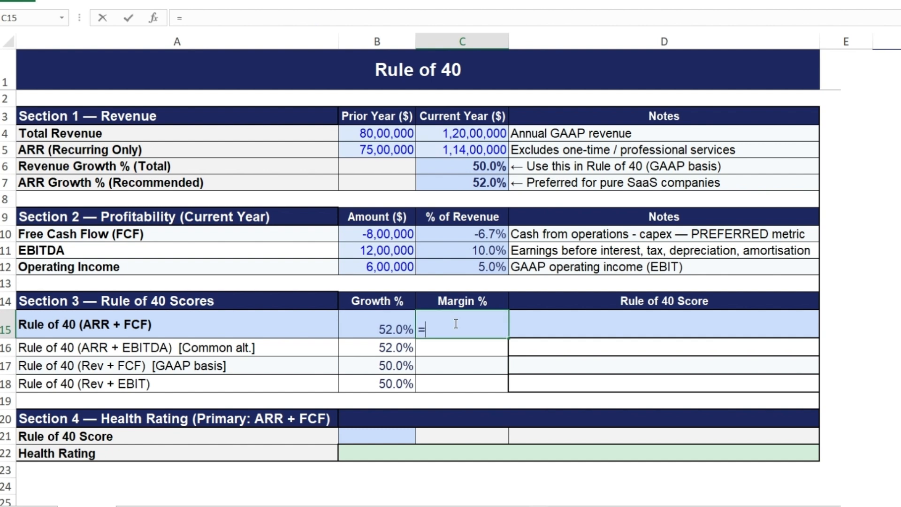
click(461, 233)
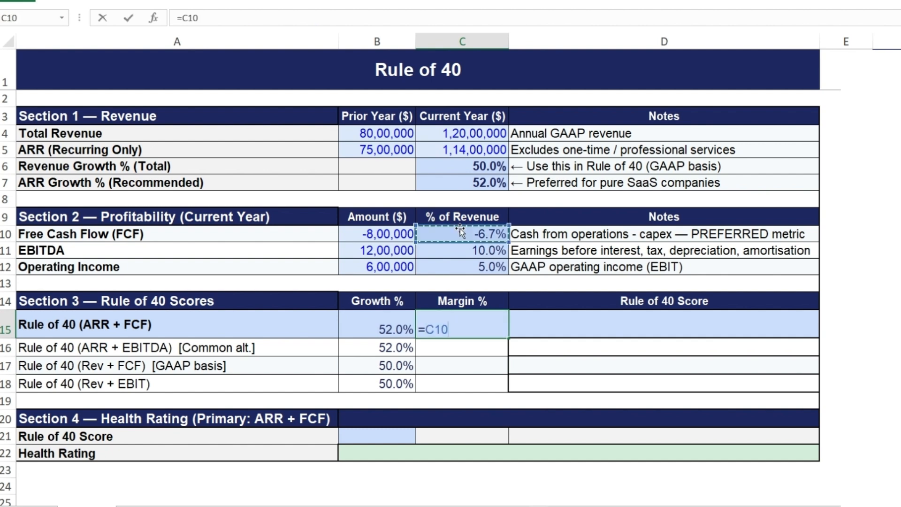
key(Return)
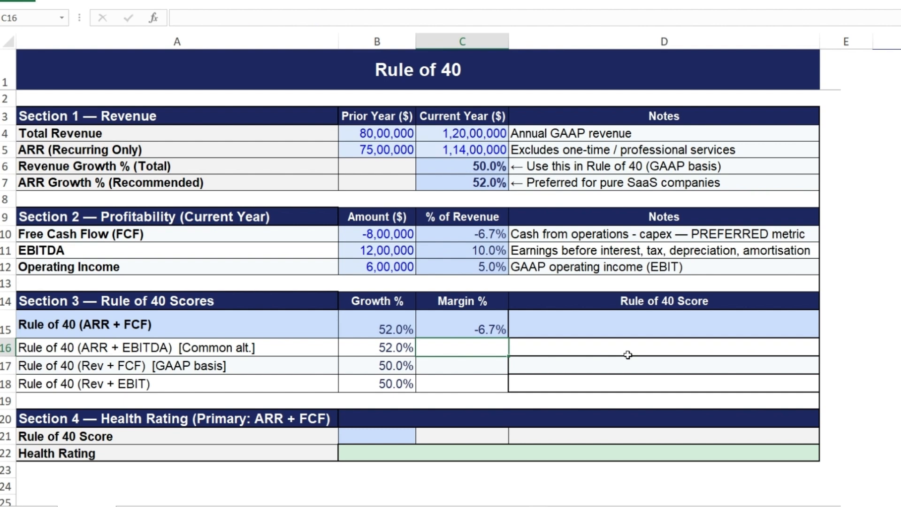
text(=)
click(484, 250)
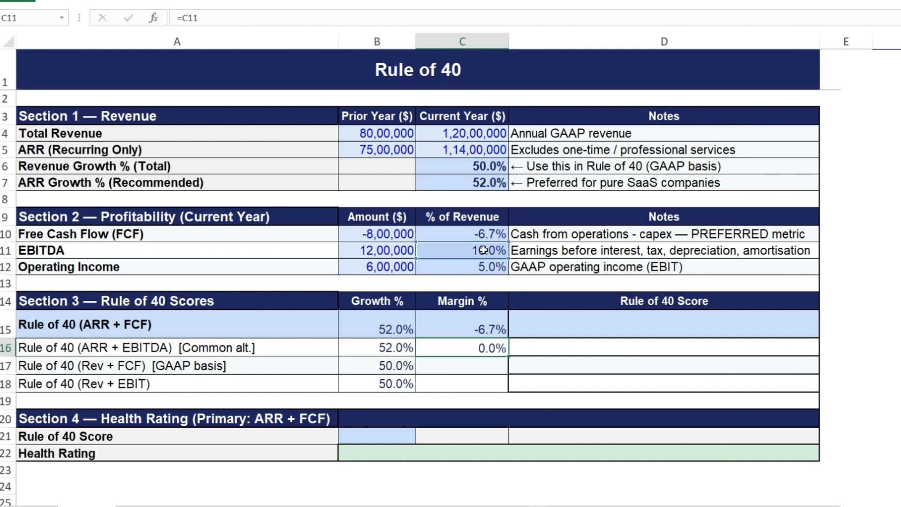
key(Return)
Link the Margin % of the revenue-based scores: C17 to the FCF margin in C10 and C18 to the operating income margin in C12.
text(=)
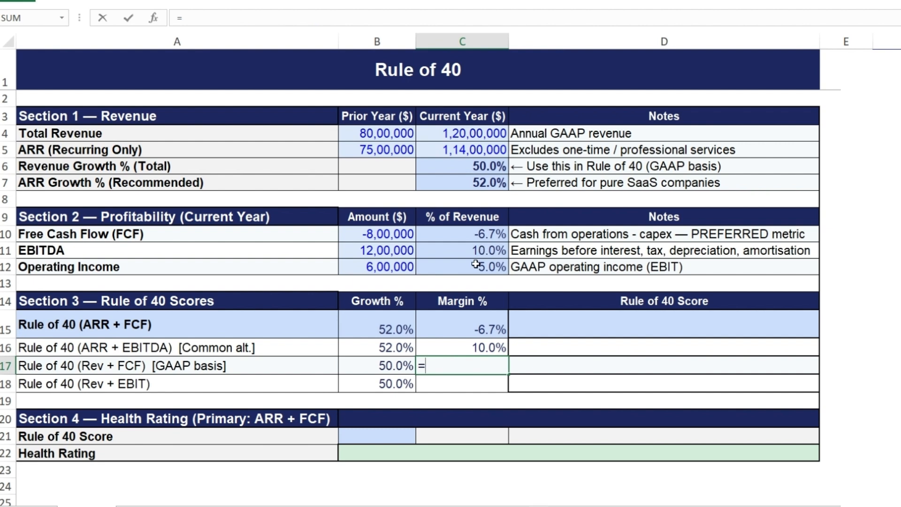
click(471, 234)
key(Return)
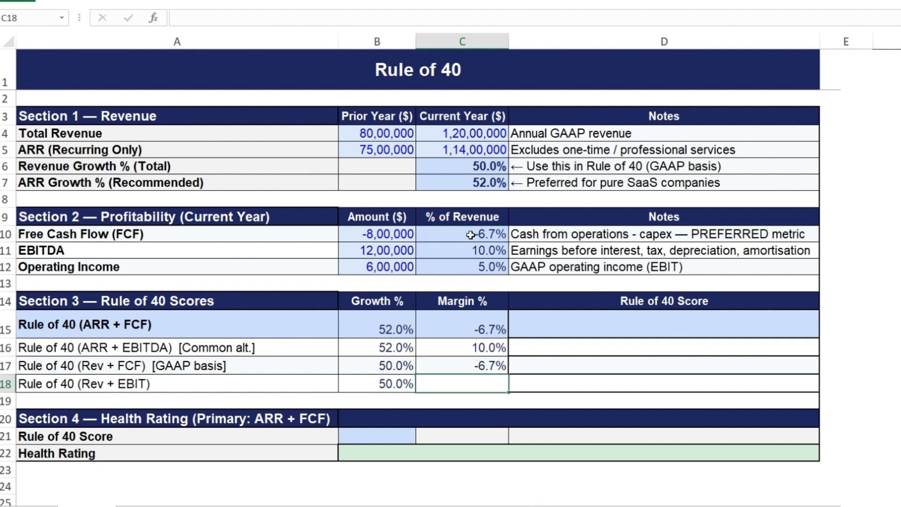
text(=)
click(463, 271)
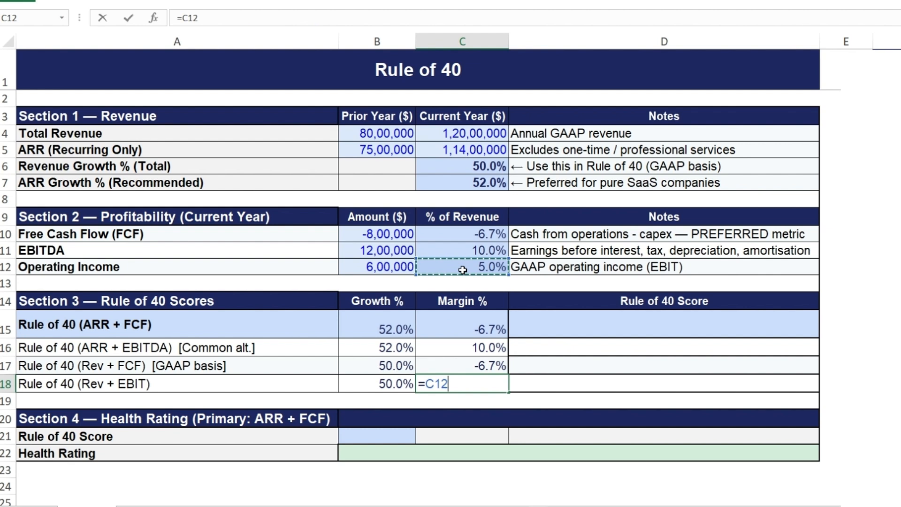
key(Return)
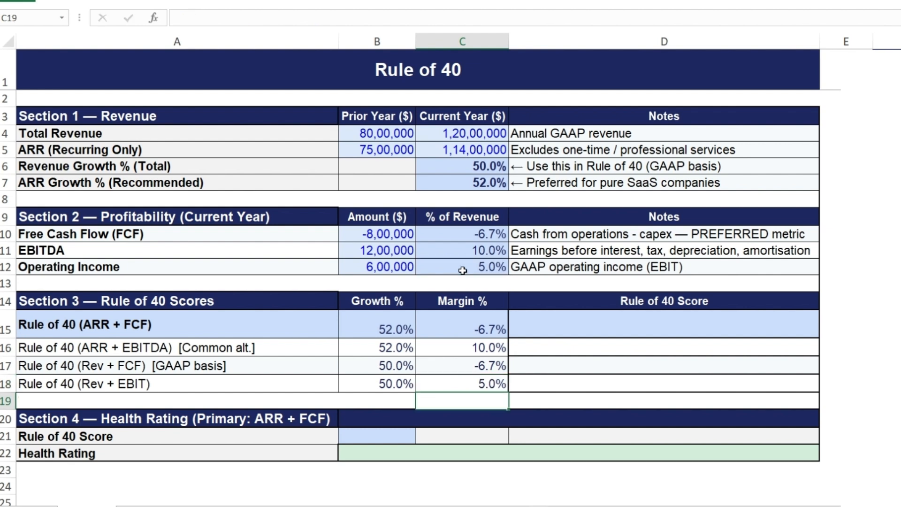
Calculate the ARR + FCF Rule of 40 score in D15 by adding its Growth % and Margin % (=B15+C15).
click(584, 329)
text(=)
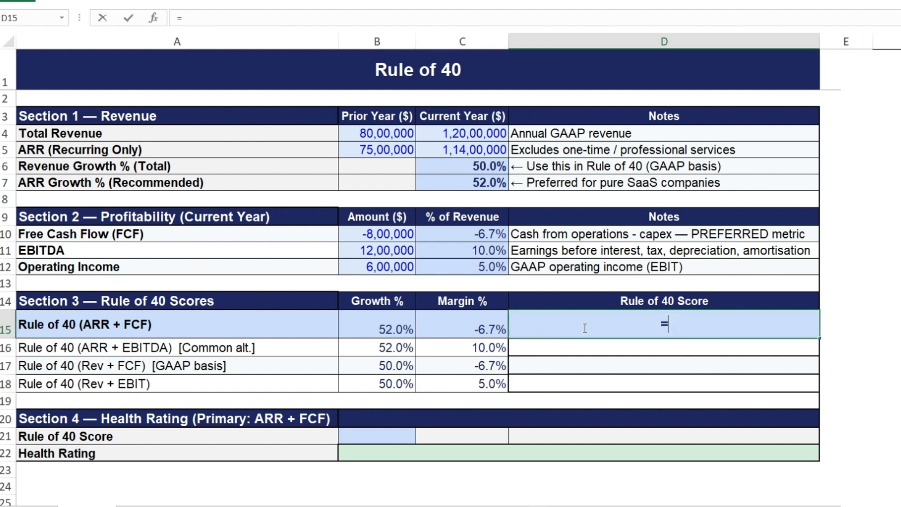
key(Left)
key(Left)
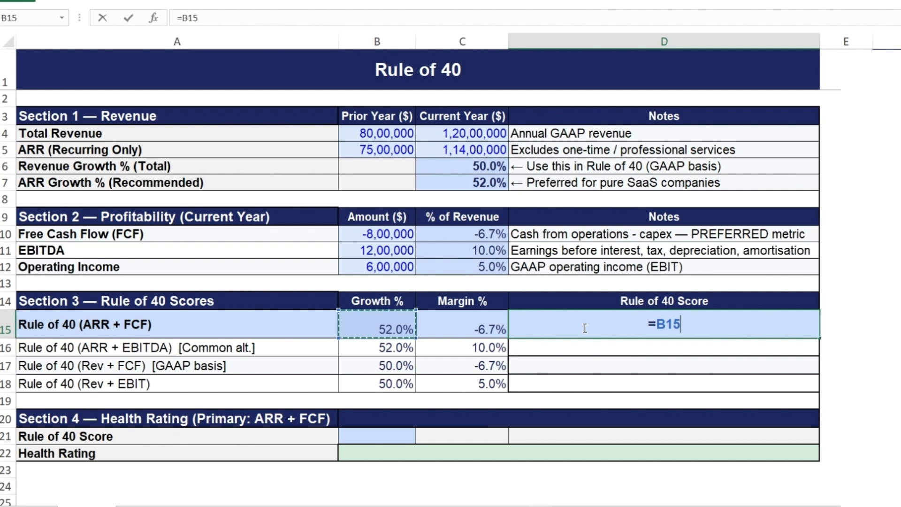
text(+)
key(Left)
key(Return)
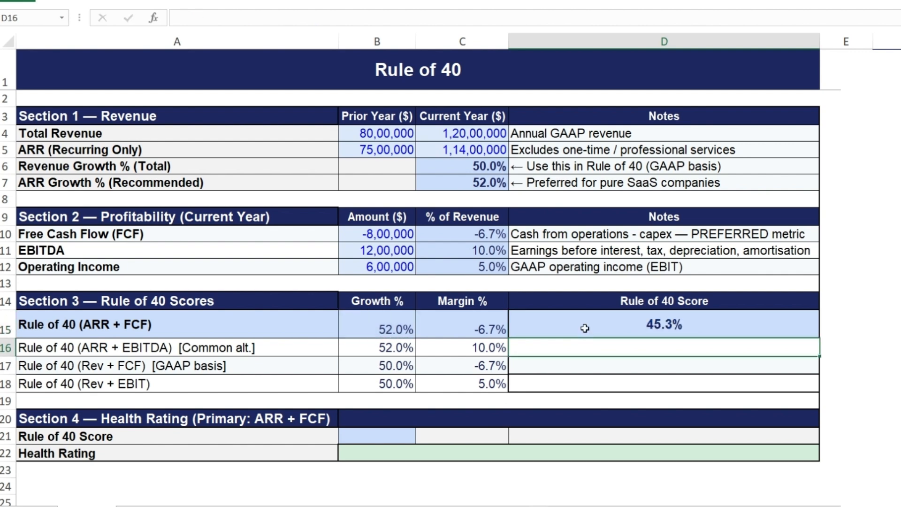
Fill the D15 score formula down through D18 for the other three Rule of 40 variants.
key(Up)
key(shift+Down)
key(shift+Down)
key(shift+Down)
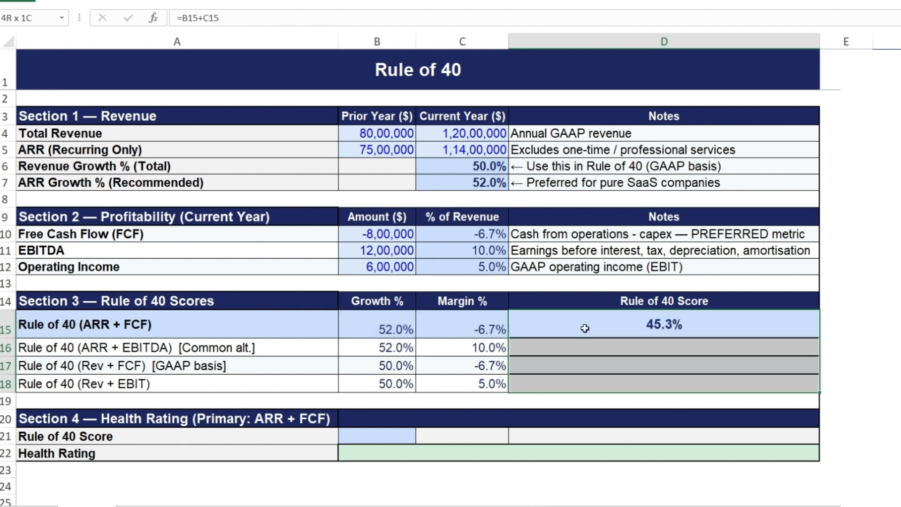
key(ctrl+d)
Review the four Rule of 40 scores in D15 to D18 alongside their row labels and formulas.
click(709, 335)
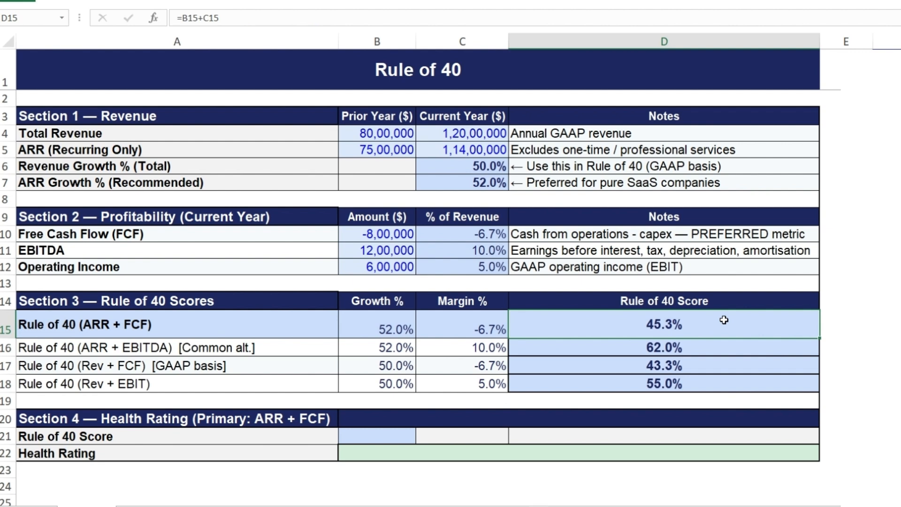
click(125, 347)
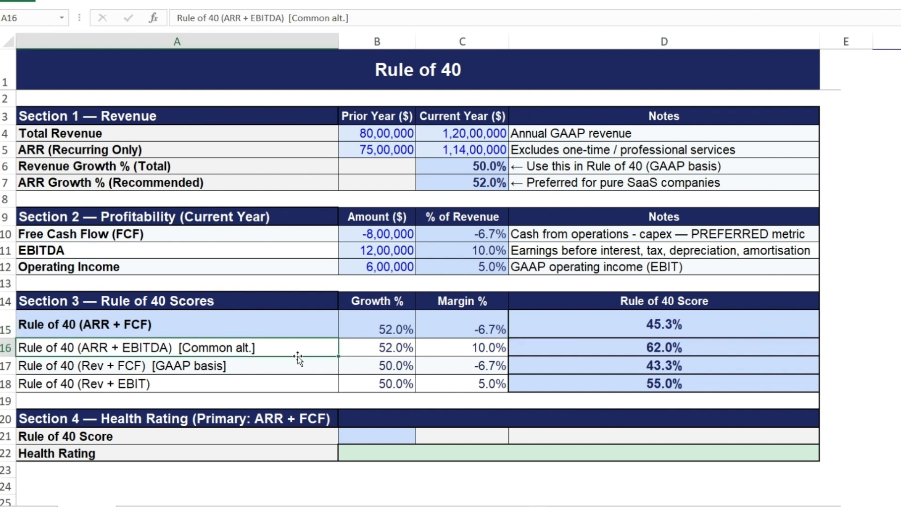
click(753, 348)
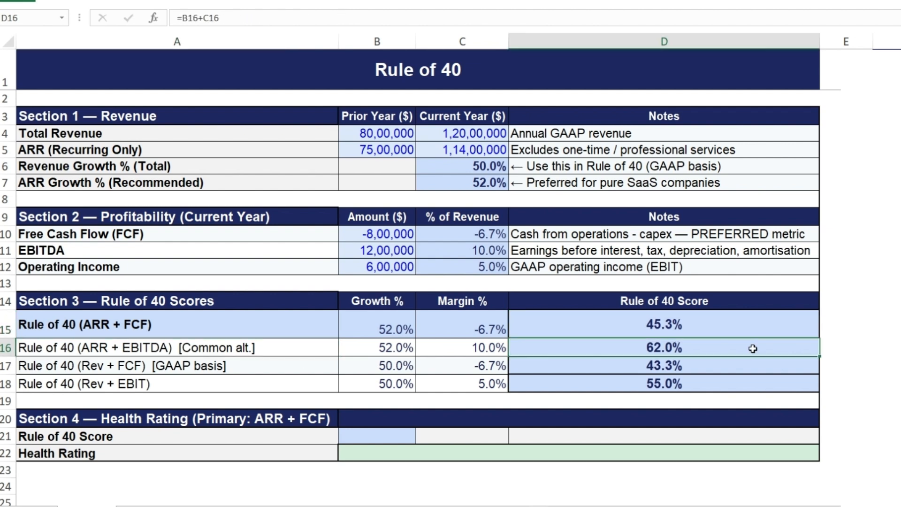
click(193, 375)
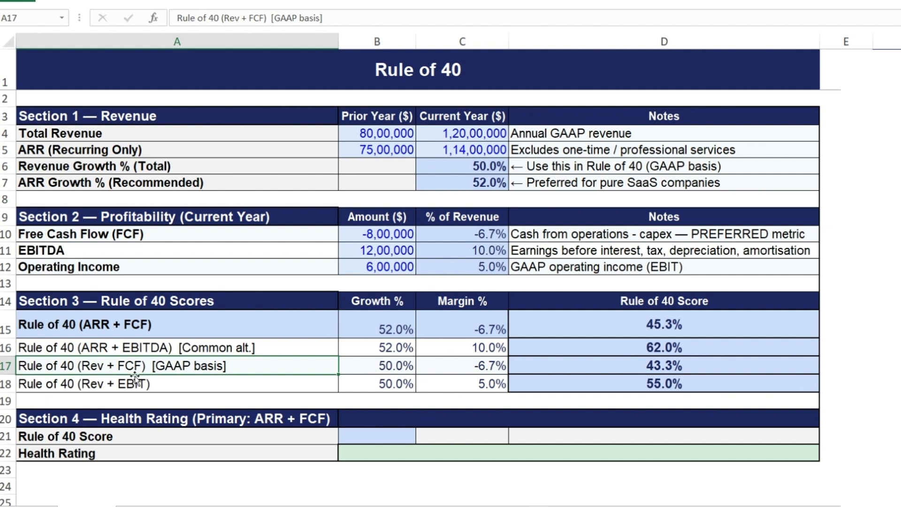
click(691, 366)
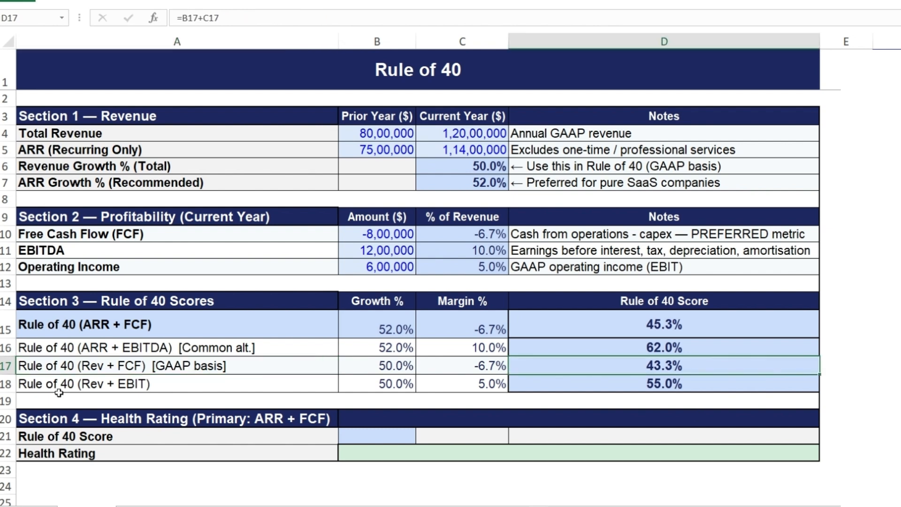
click(657, 384)
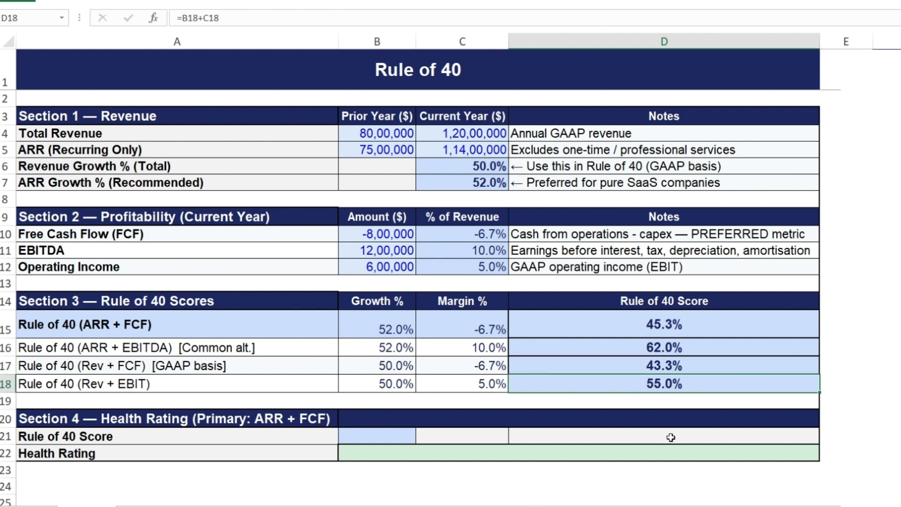
Link the Rule of 40 Score in Section 4, B21, to the primary ARR + FCF score in D15.
click(357, 433)
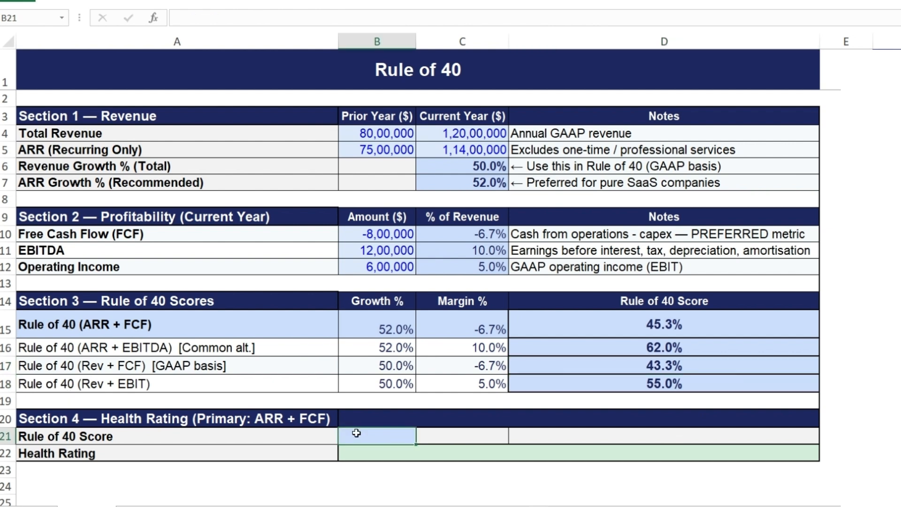
text(=)
click(698, 339)
key(Return)
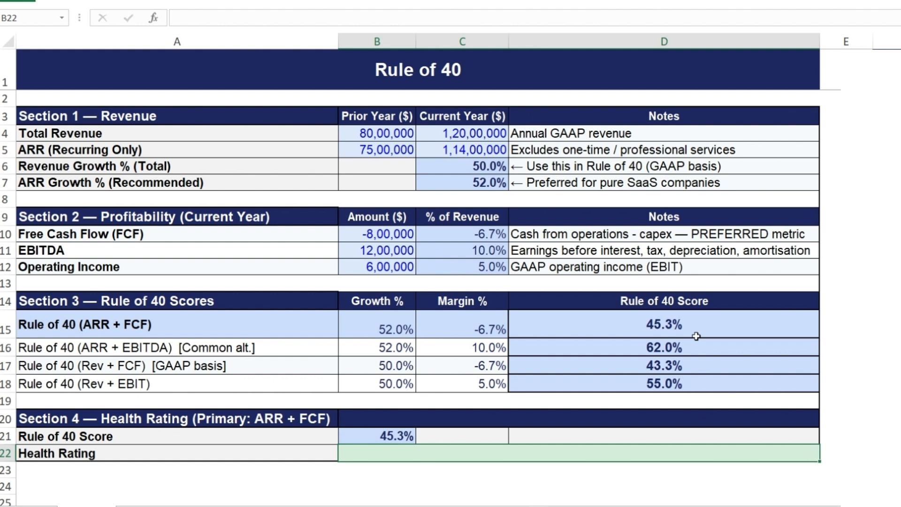
Enter "Healthy" as the Health Rating in the merged cell B22.
drag(140, 348, 147, 378)
double_click(596, 452)
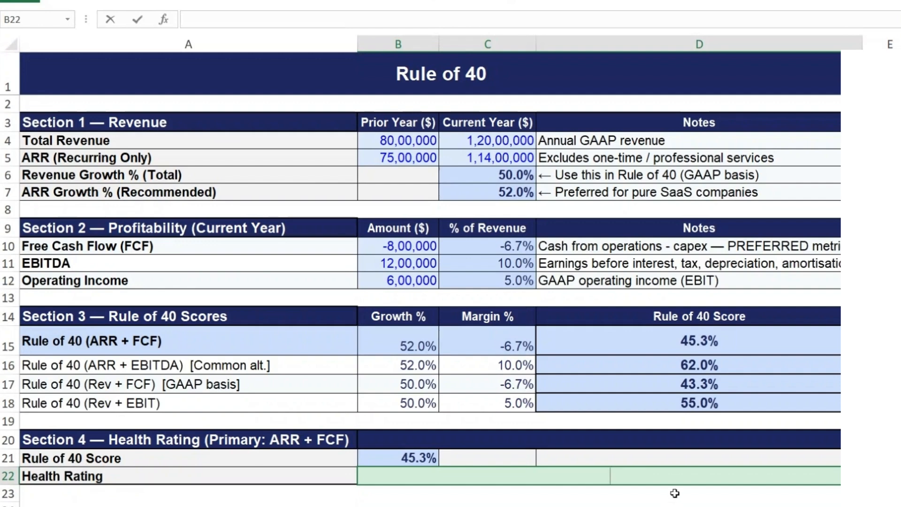
text(Hea)
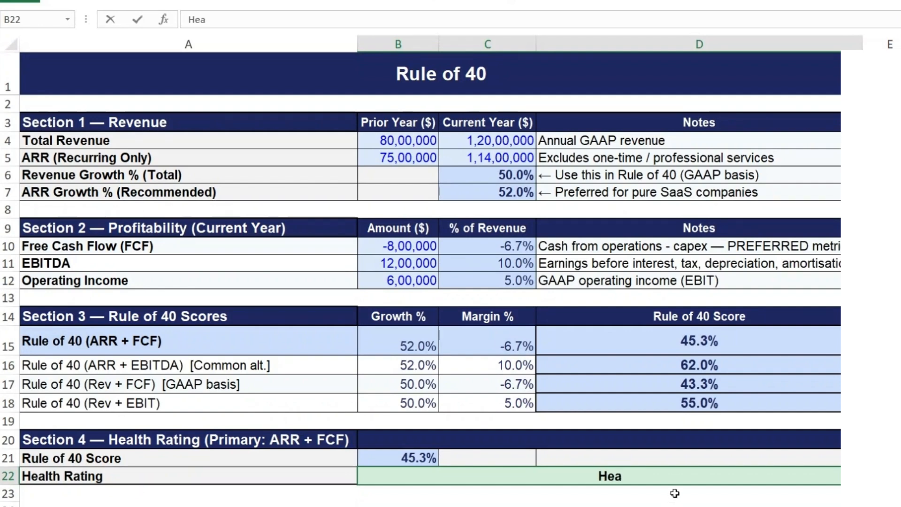
text(lthy)
key(Return)
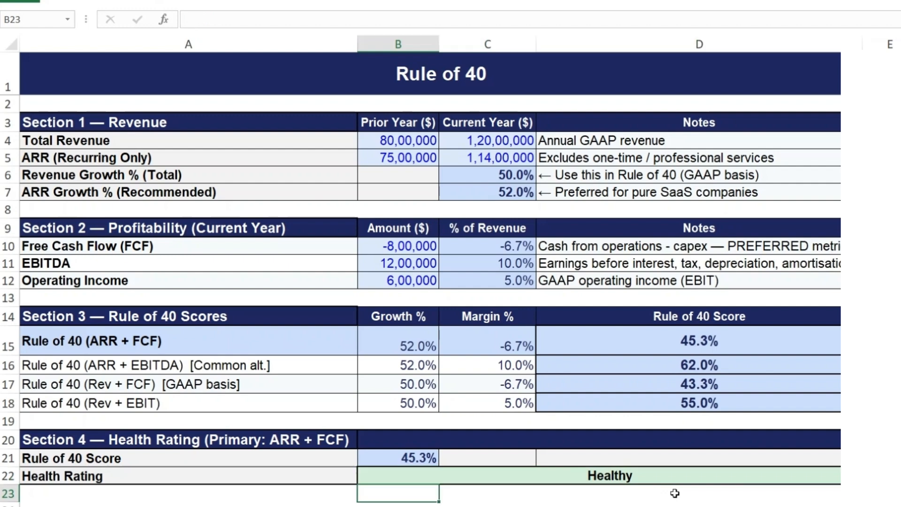